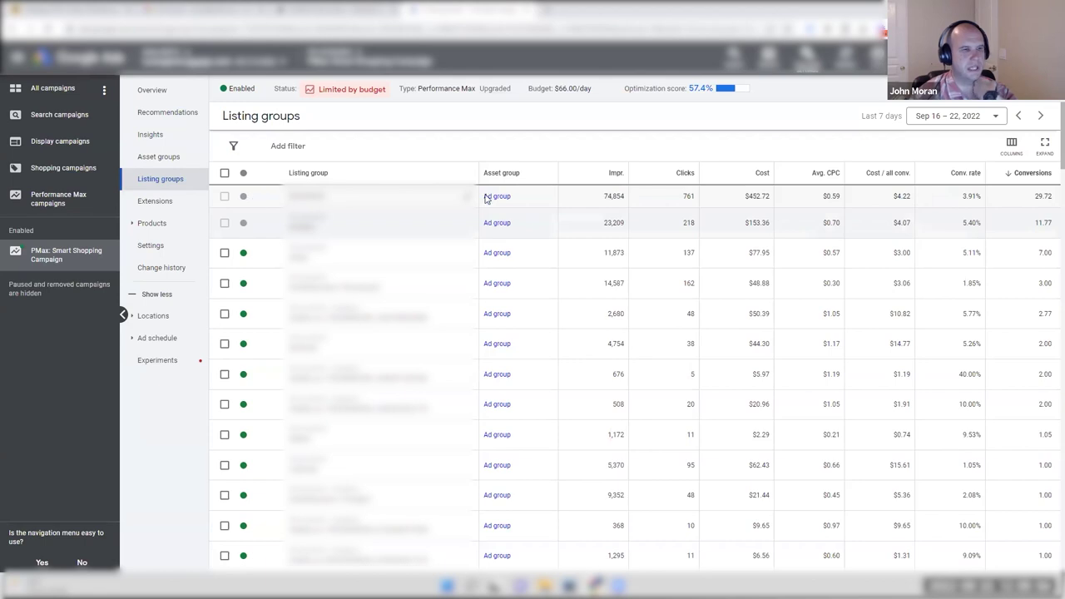
On the PMax campaign's Insights page, list the search categories by conversions and show more rows per page.
double_click(1039, 197)
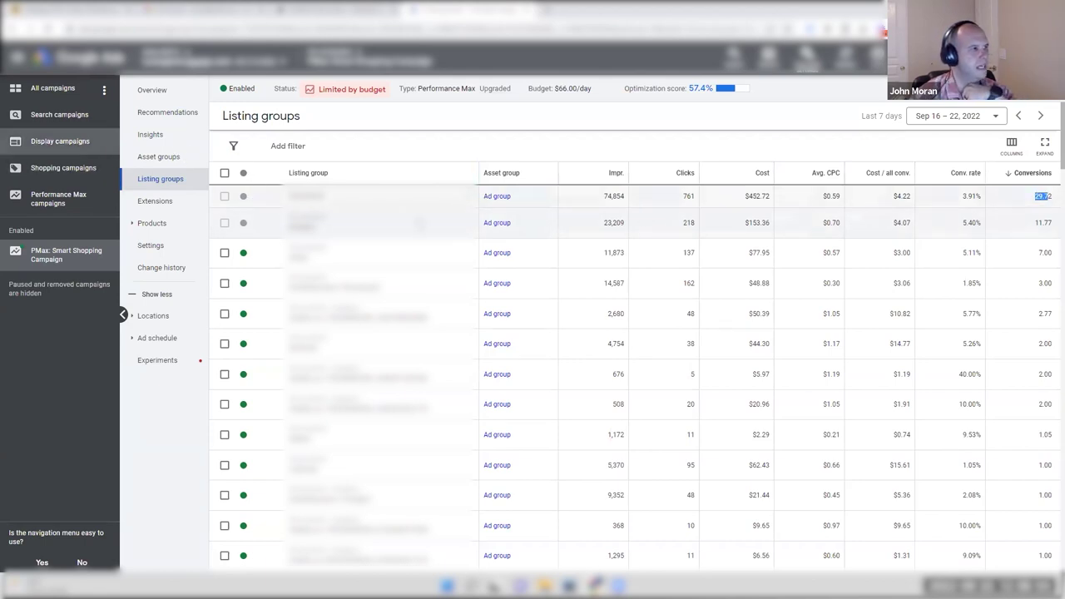
left_click(158, 135)
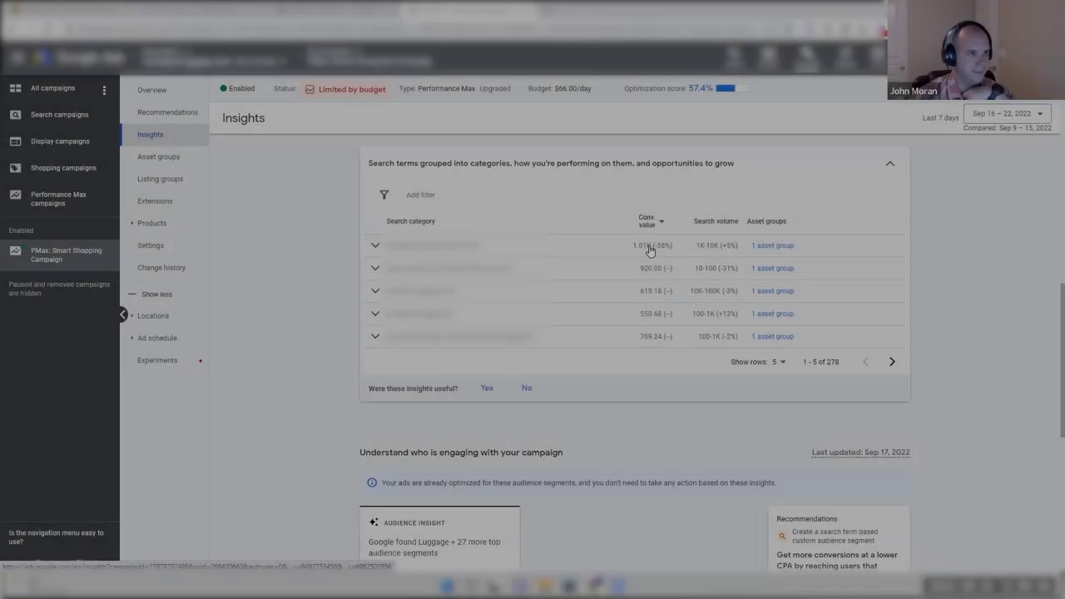
left_click(647, 222)
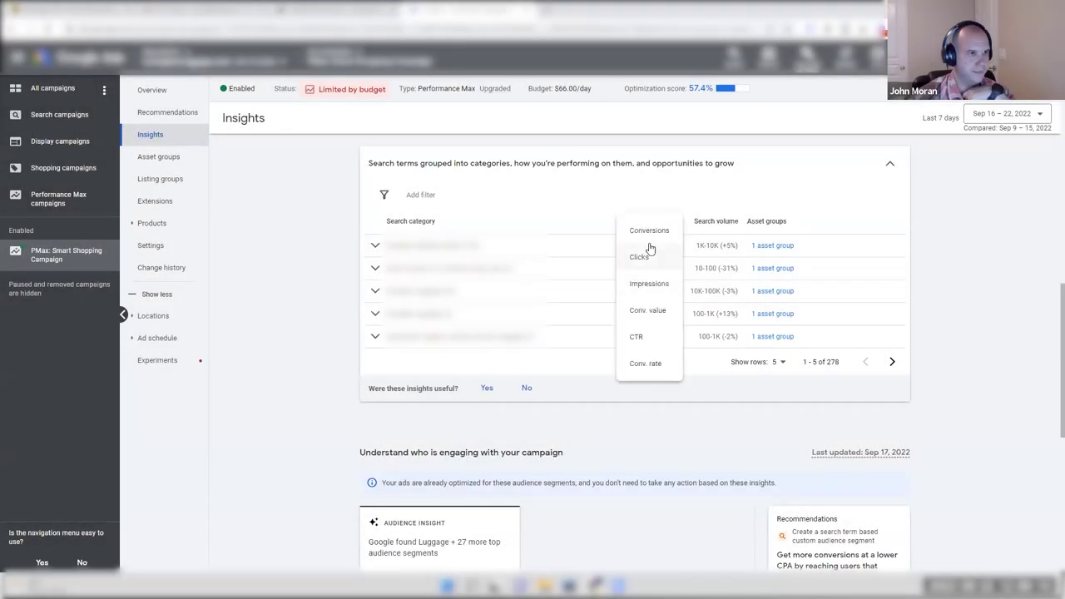
left_click(727, 339)
left_click(779, 362)
left_click(786, 535)
scroll(953, 366, "down", 2)
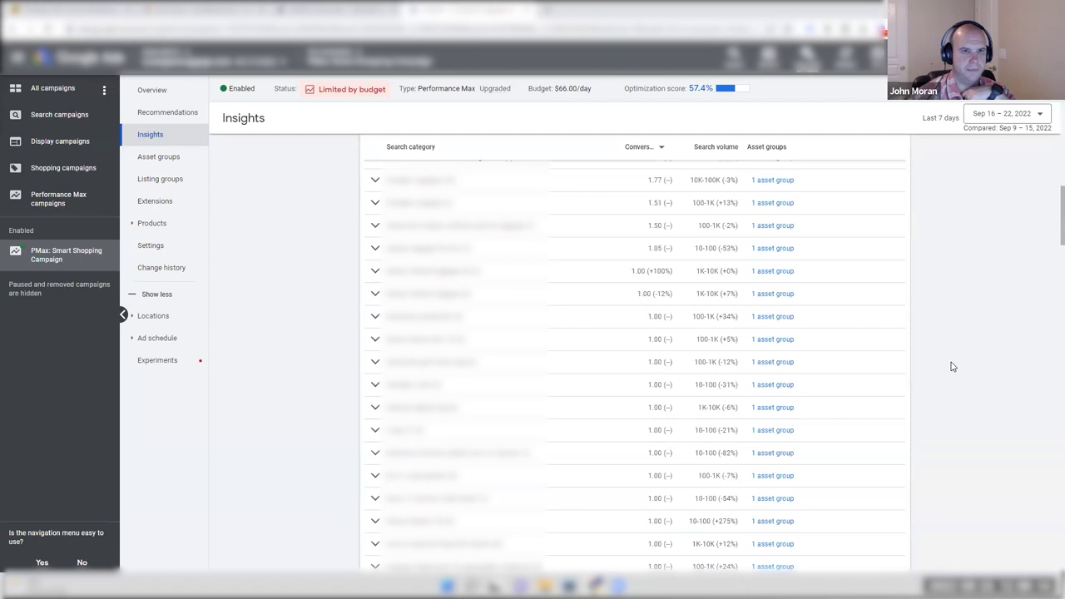
scroll(666, 275, "up", 1)
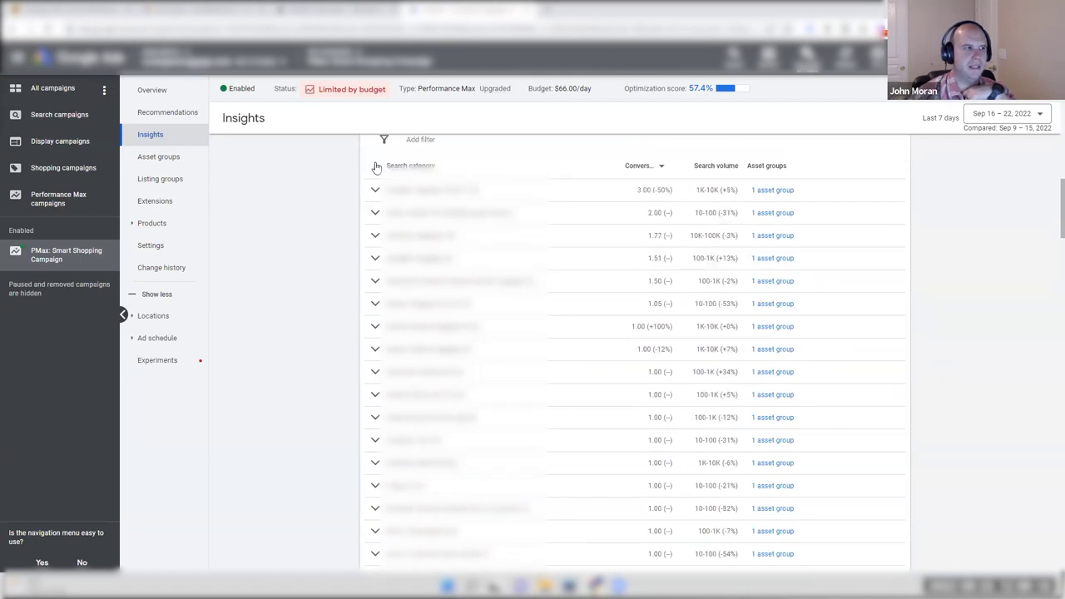
scroll(379, 179, "up", 1)
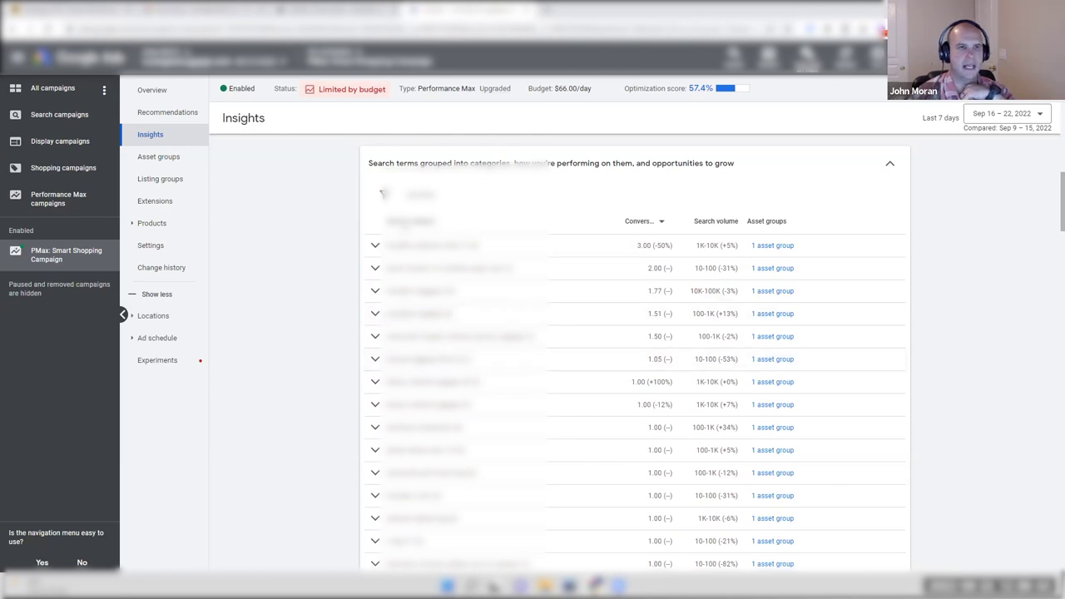
mouse_move(485, 222)
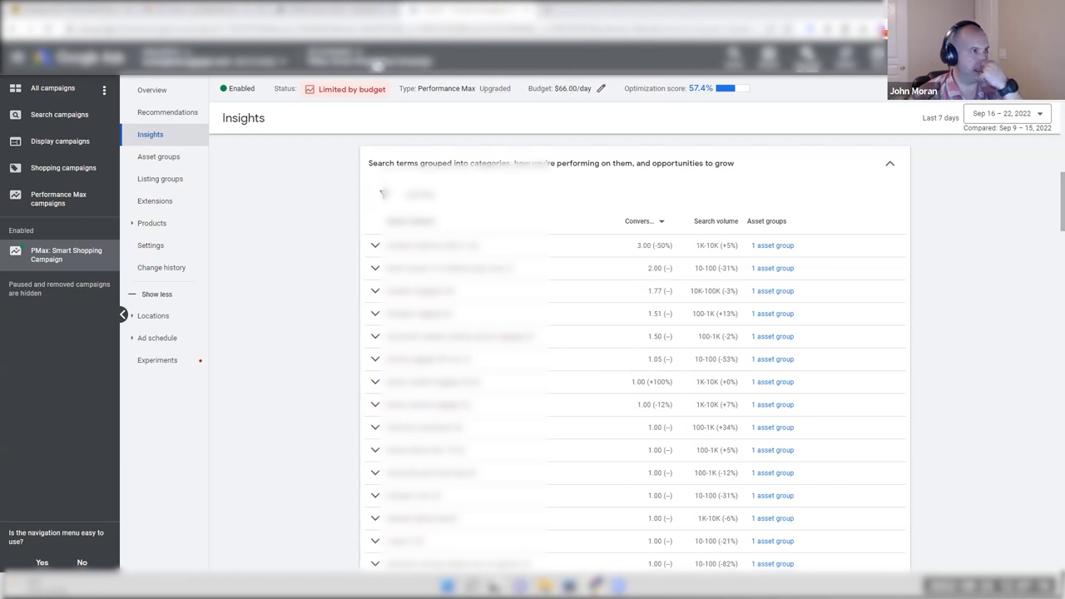
Go to the overview of all campaigns and segment the campaign table by day to review daily performance.
left_click(598, 59)
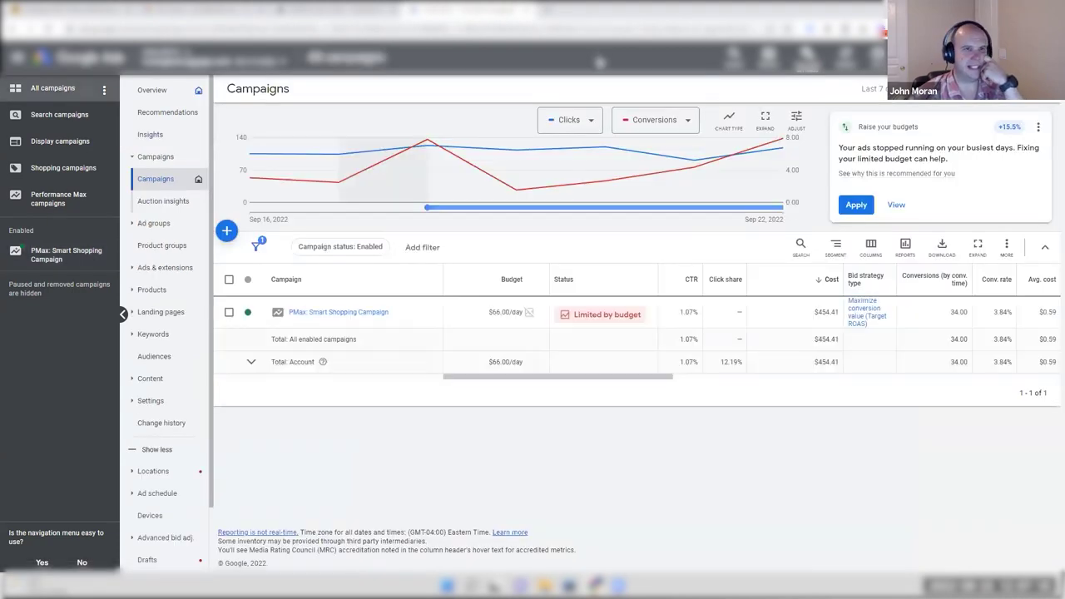
left_click_drag(654, 377, 687, 377)
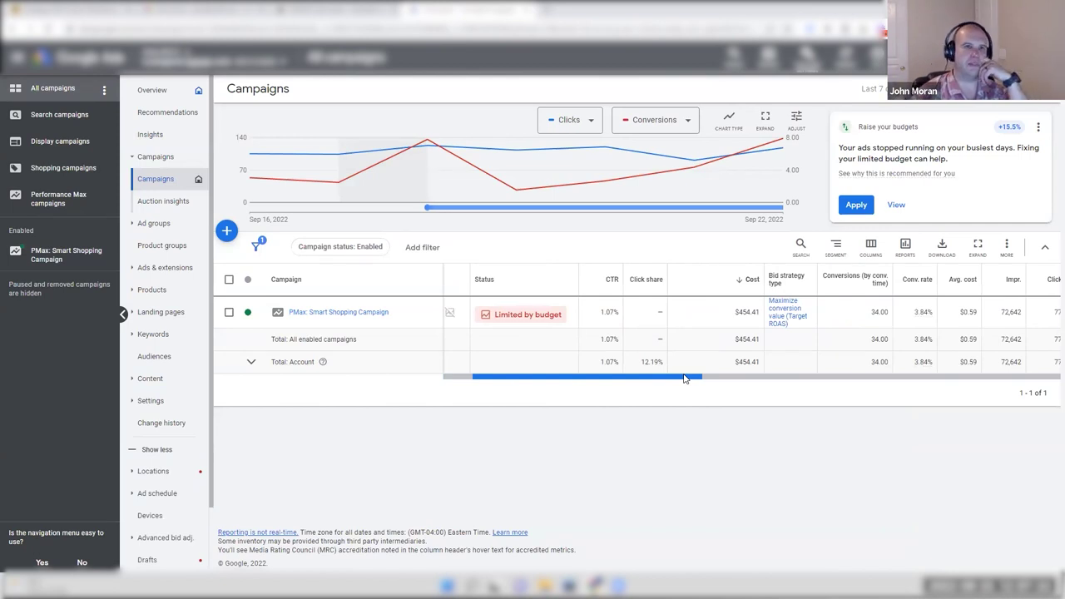
left_click_drag(685, 379, 711, 378)
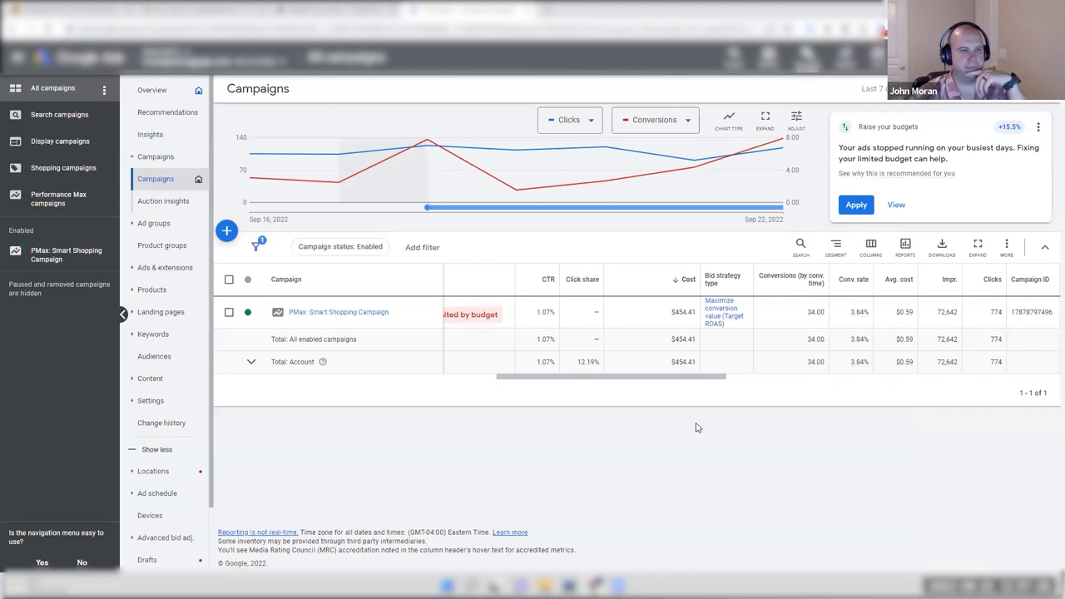
left_click_drag(699, 380, 804, 380)
left_click(837, 247)
left_click(779, 370)
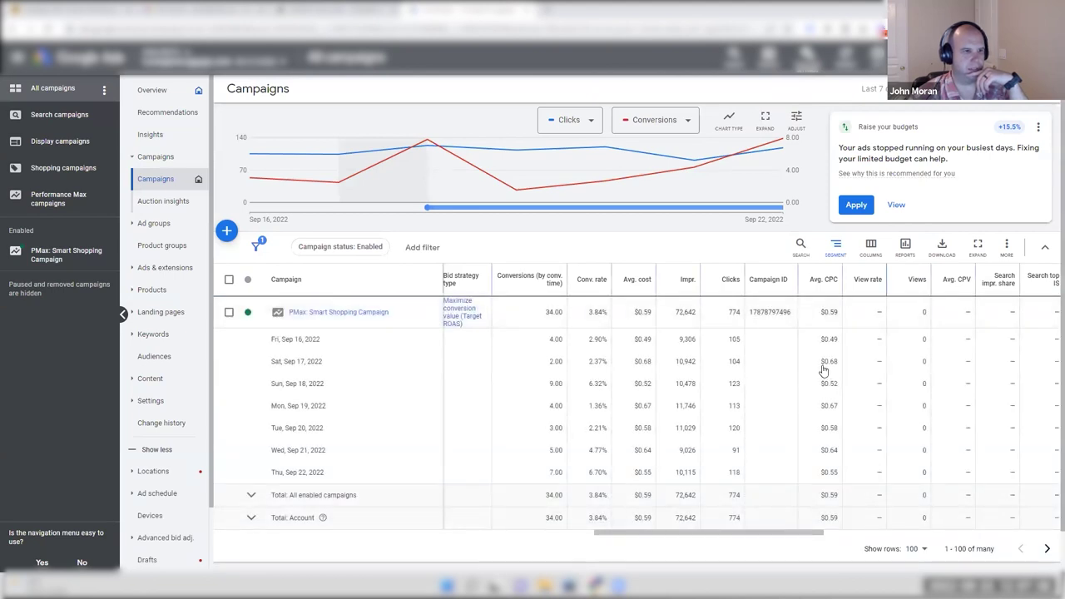
Review the campaign's conversions segmented by days to conversion and clear the table's segmentation.
left_click(836, 248)
left_click(525, 343)
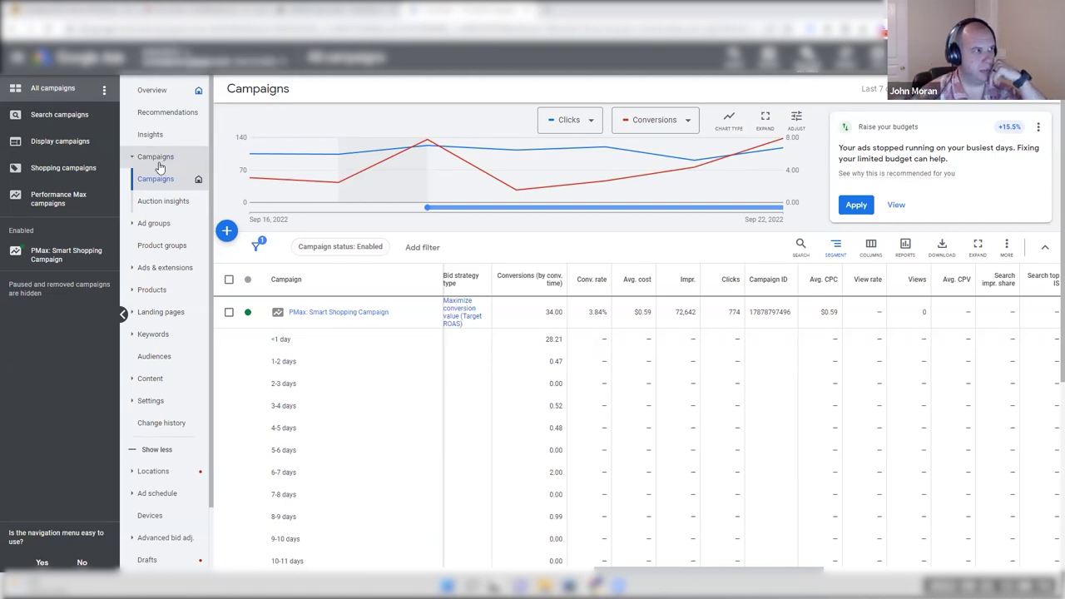
left_click(834, 248)
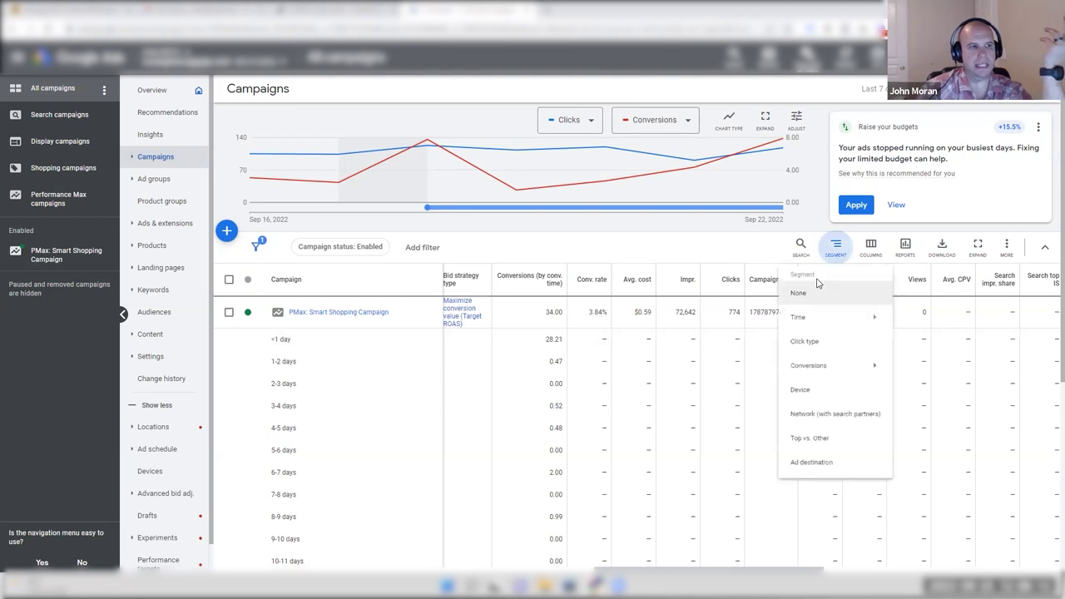
left_click(815, 296)
Examine the campaign table's performance columns, focusing on cost per conversion and conversion value by conversion time.
left_click_drag(766, 377, 1032, 376)
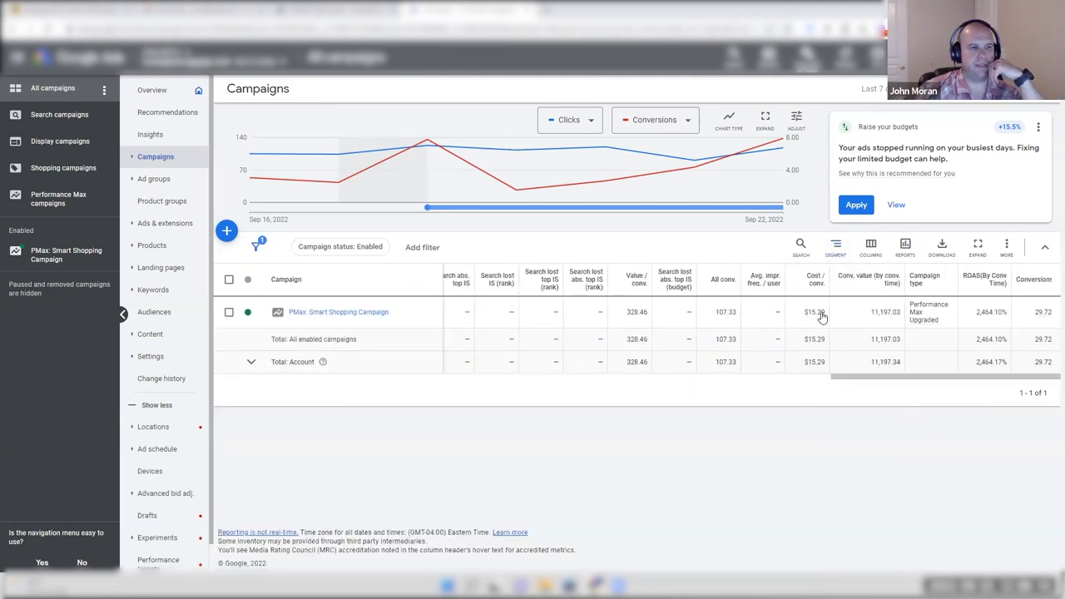
mouse_move(809, 320)
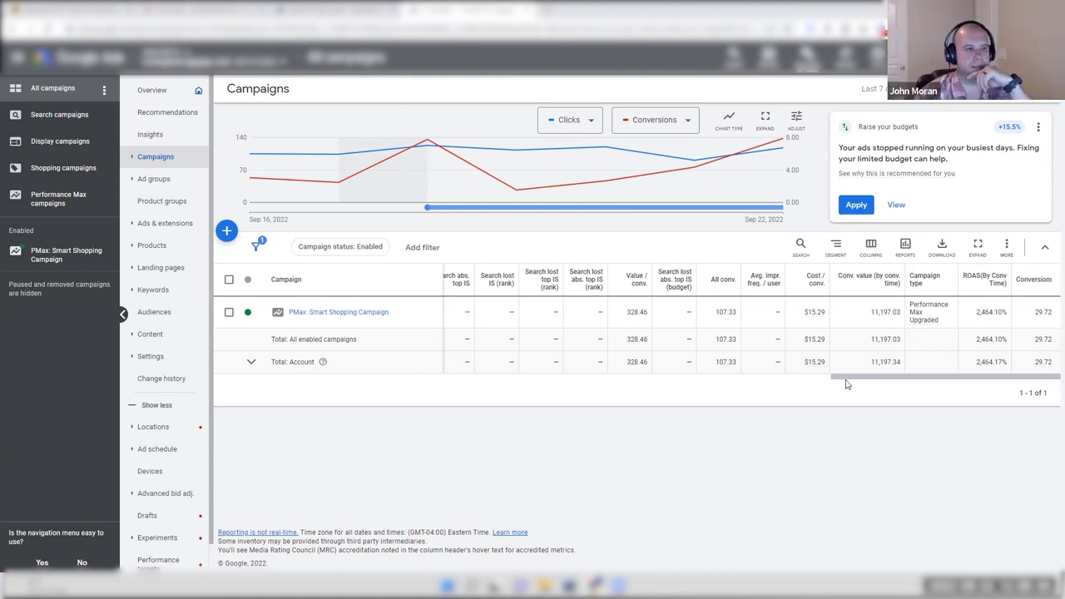
left_click_drag(849, 380, 488, 385)
left_click_drag(618, 381, 936, 366)
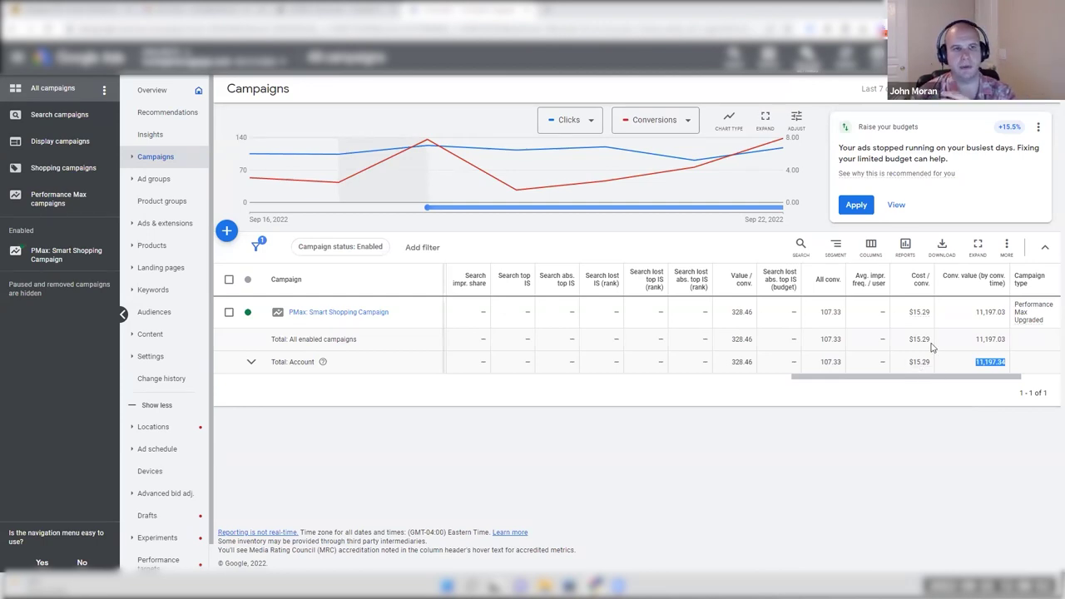
mouse_move(920, 312)
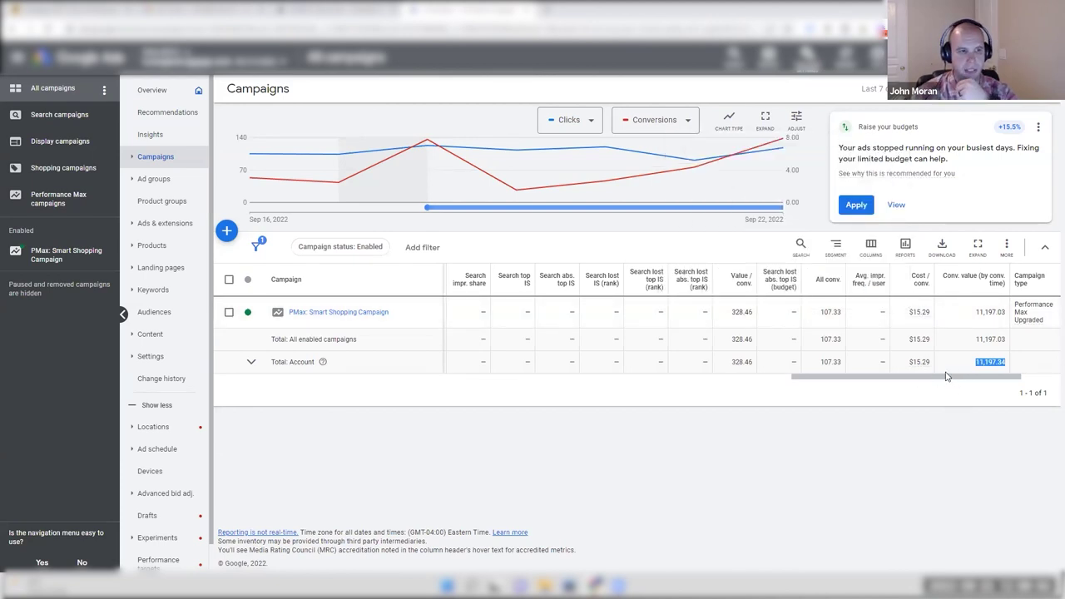
left_click(941, 441)
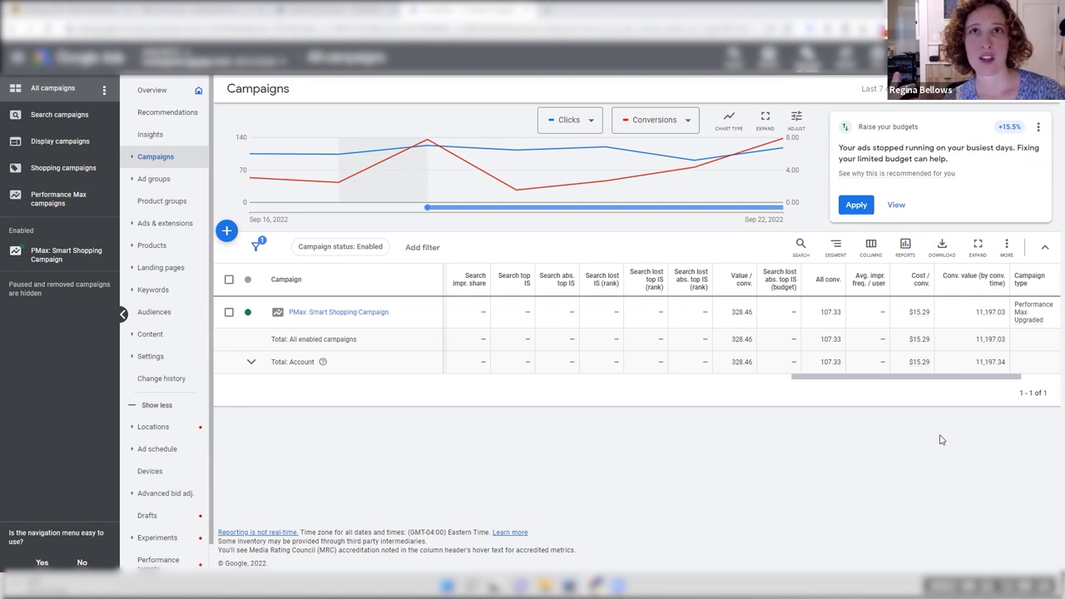
Switch to the Miro strategy board and set the Competitor and YT TOF Outbound percentages to 0%.
key("alt+Tab")
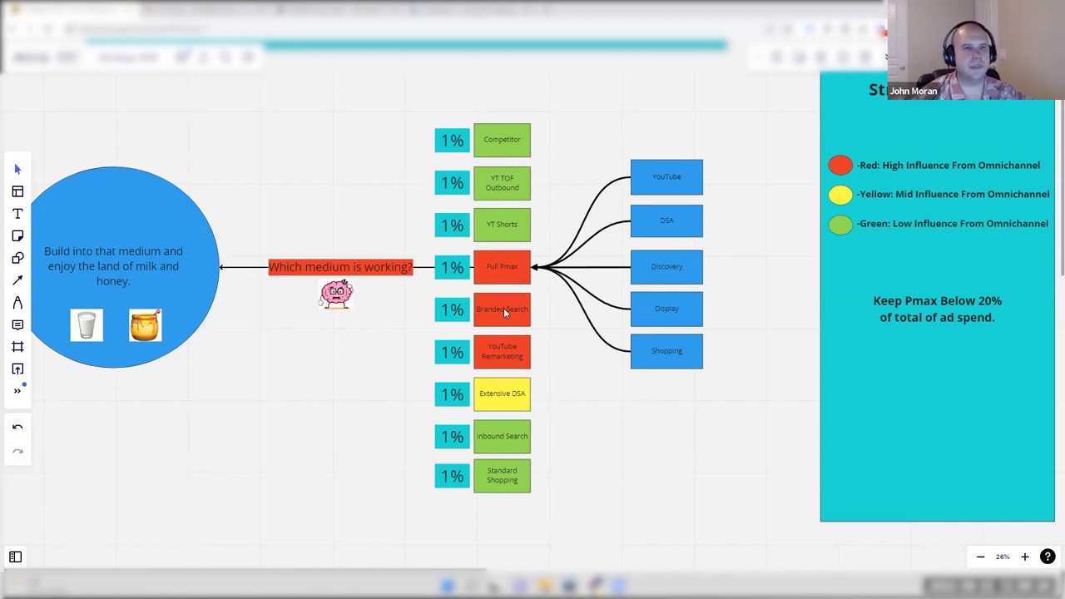
left_click(451, 142)
double_click(450, 139)
type("0")
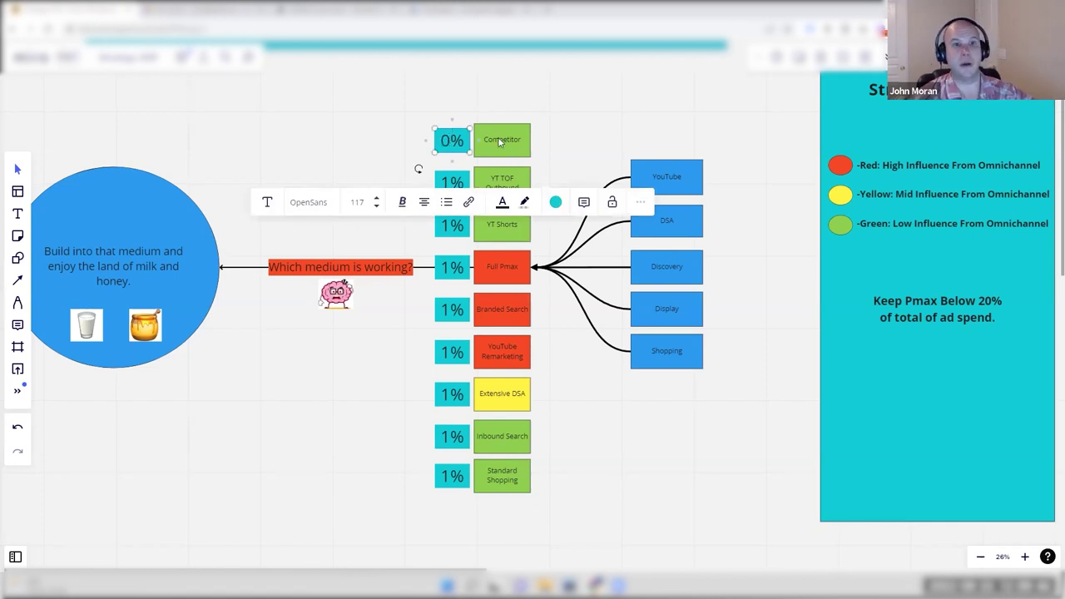
left_click(555, 126)
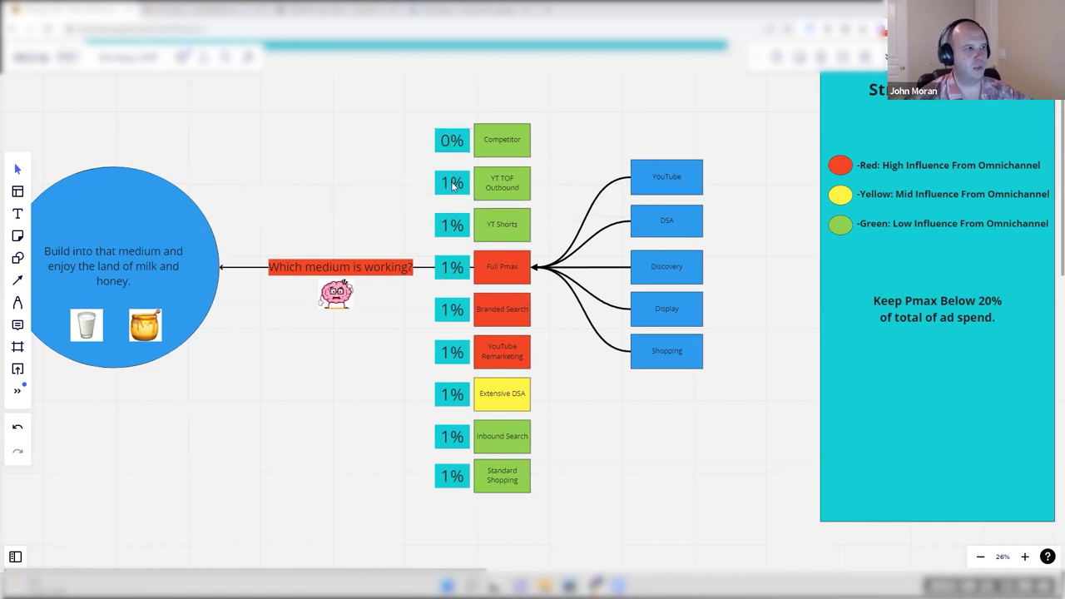
left_click(453, 183)
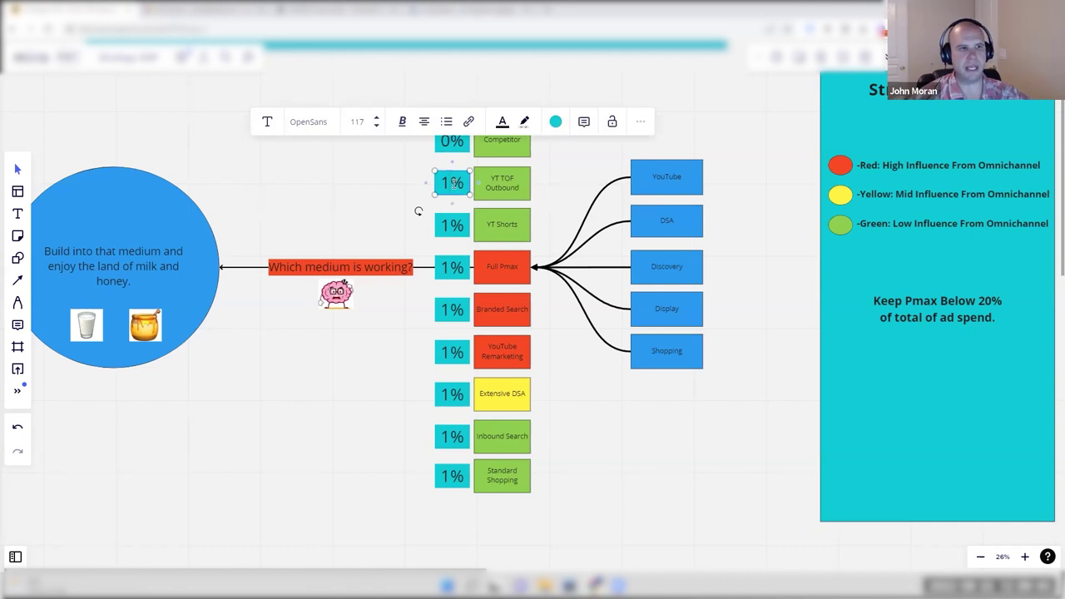
key("BackSpace")
type("0")
left_click(424, 223)
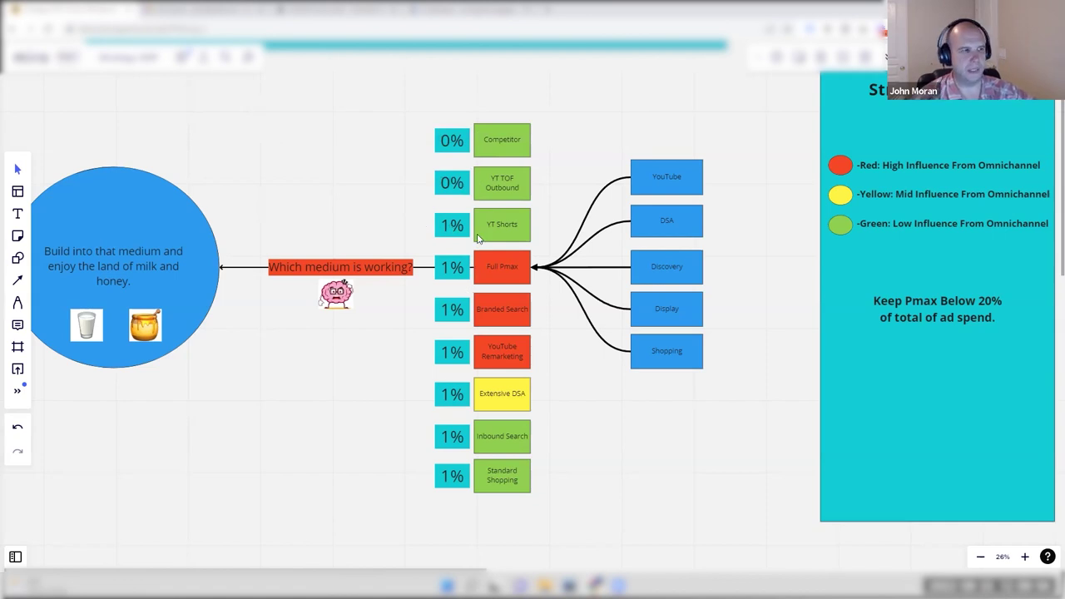
Set the percentage beside the Full Pmax box to 20%.
left_click(450, 268)
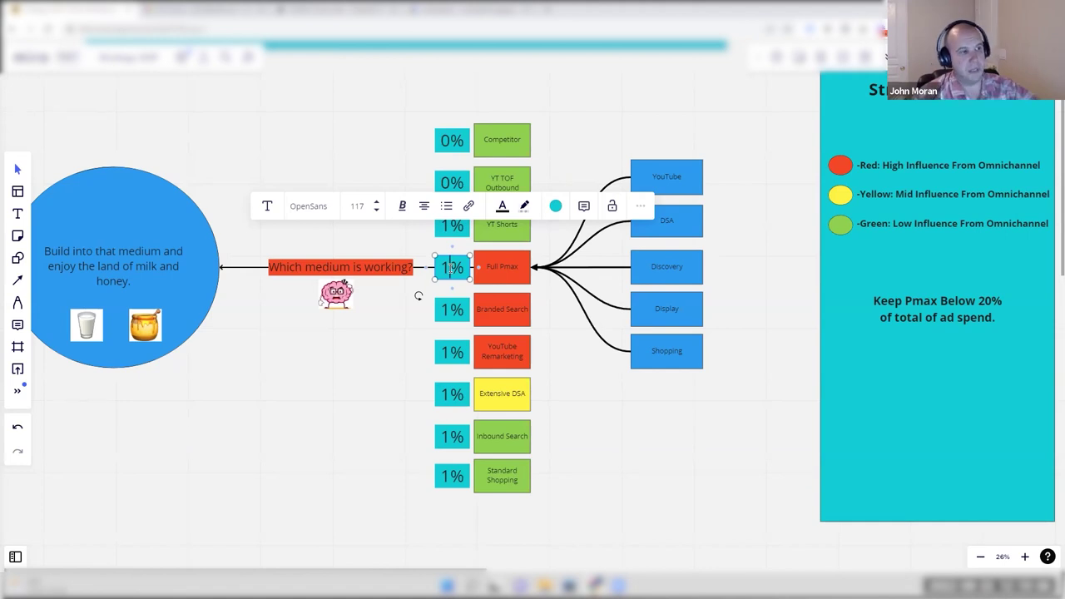
key("BackSpace")
type("20")
left_click(395, 347)
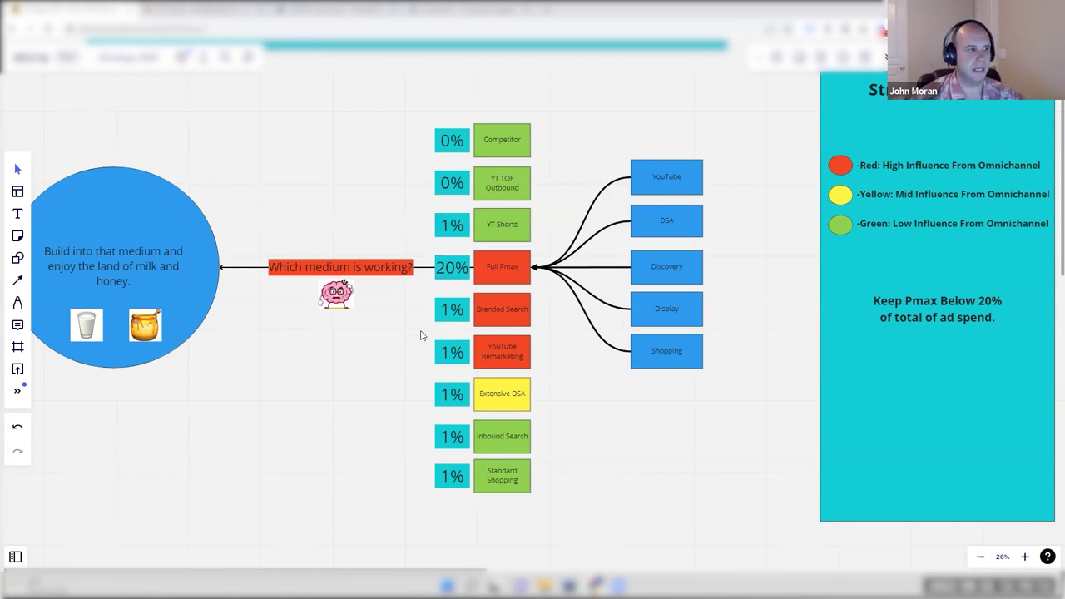
Set the percentage beside the Branded Search box to 10%.
left_click(446, 314)
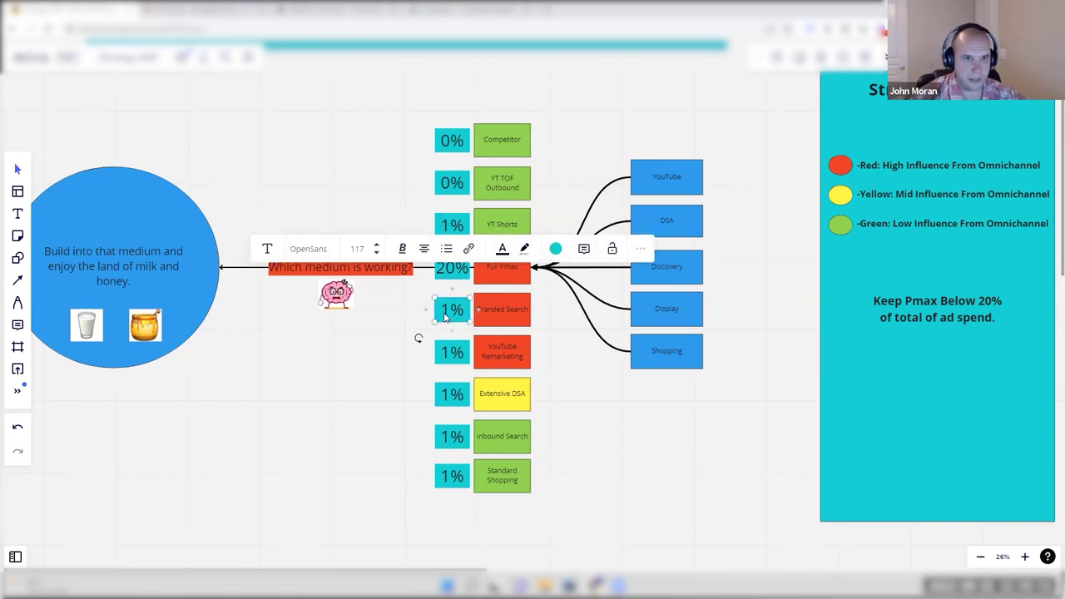
double_click(446, 313)
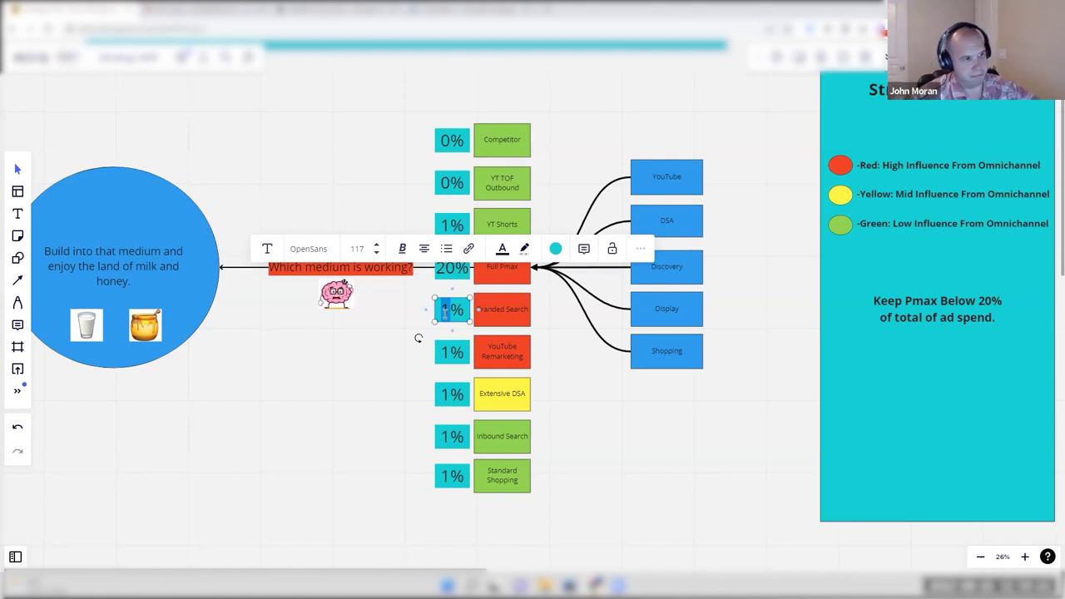
type("10")
left_click(395, 339)
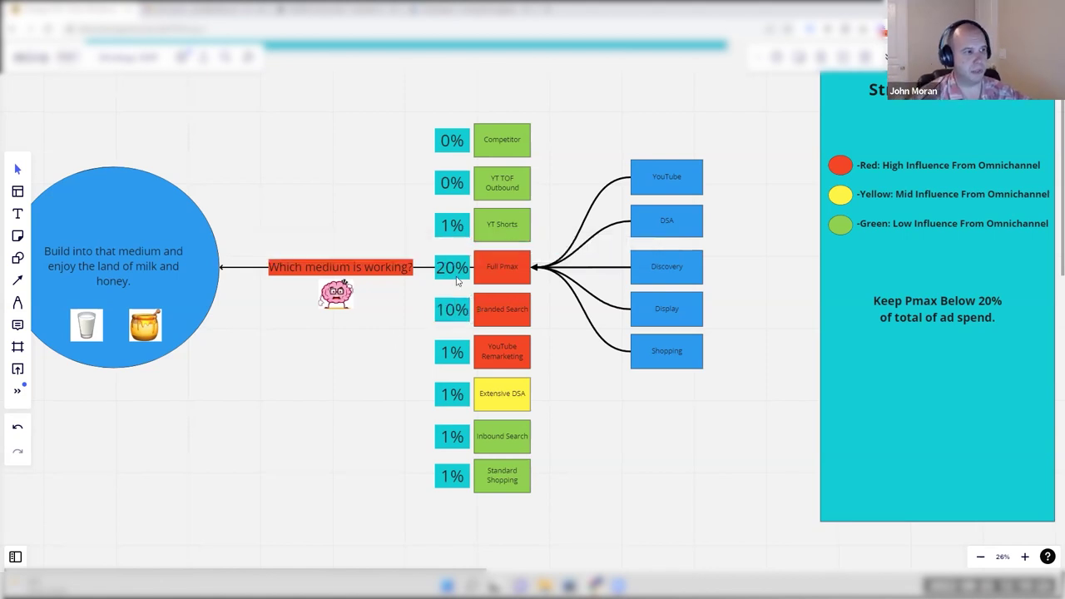
left_click(457, 277)
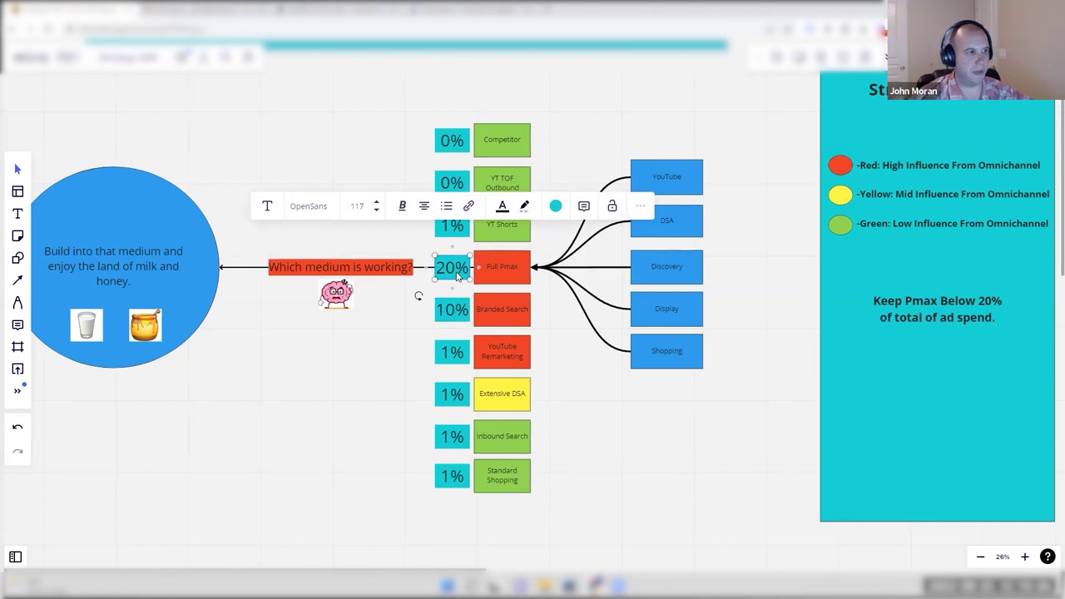
left_click(457, 315)
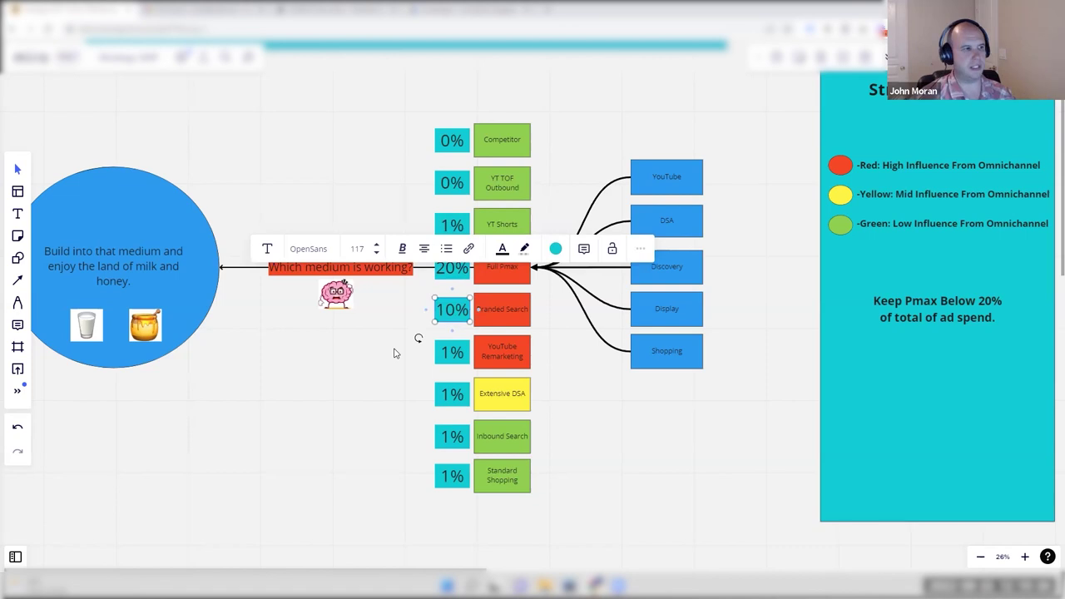
Set the percentage beside the YouTube Remarketing box to 0%.
left_click(449, 354)
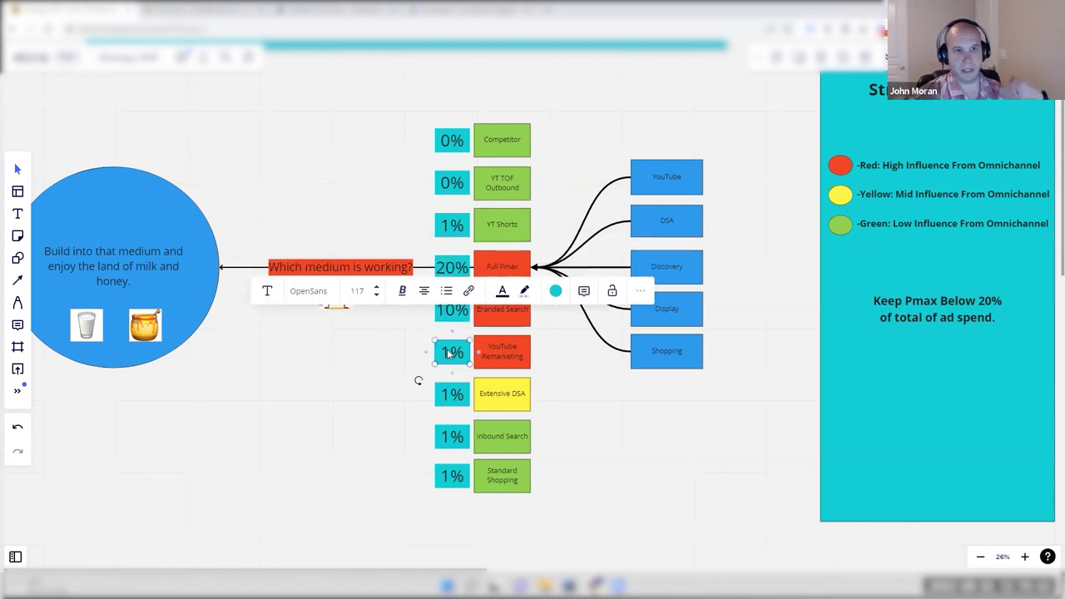
left_click(450, 352)
key("BackSpace")
type("0")
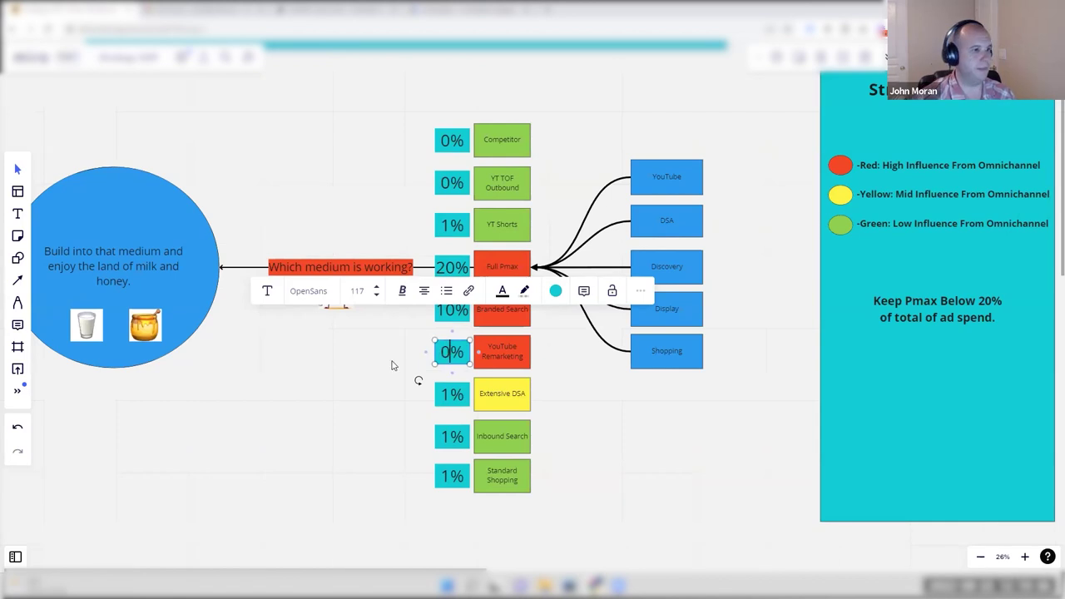
left_click(427, 397)
Set the Extensive DSA, Inbound Search and Standard Shopping percentages to 20% each.
double_click(452, 395)
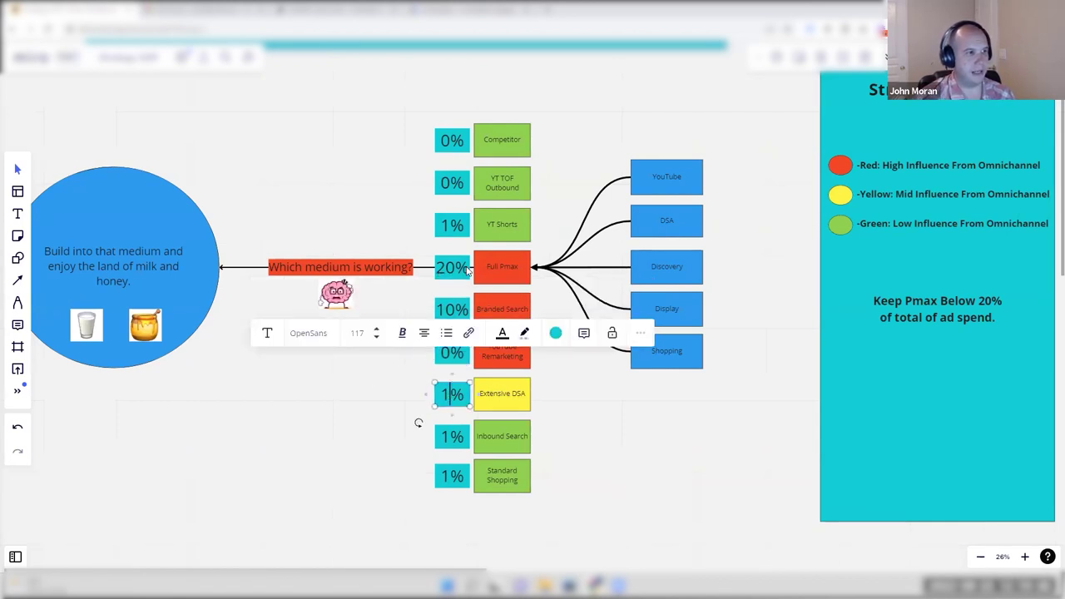
key("BackSpace")
type("20")
left_click(410, 372)
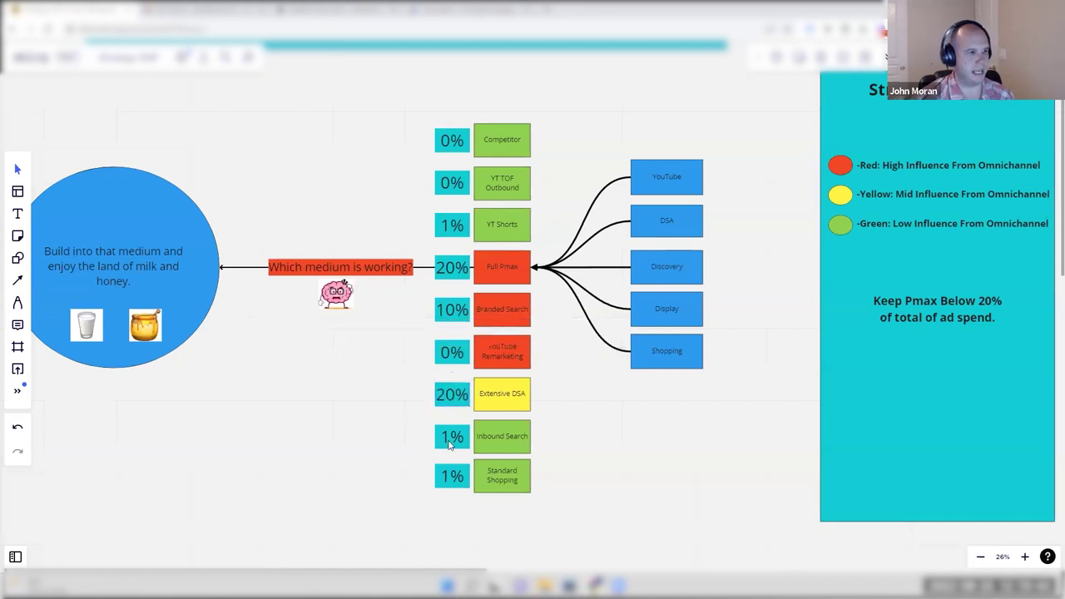
double_click(450, 441)
key("BackSpace")
type("20")
left_click(377, 443)
double_click(450, 477)
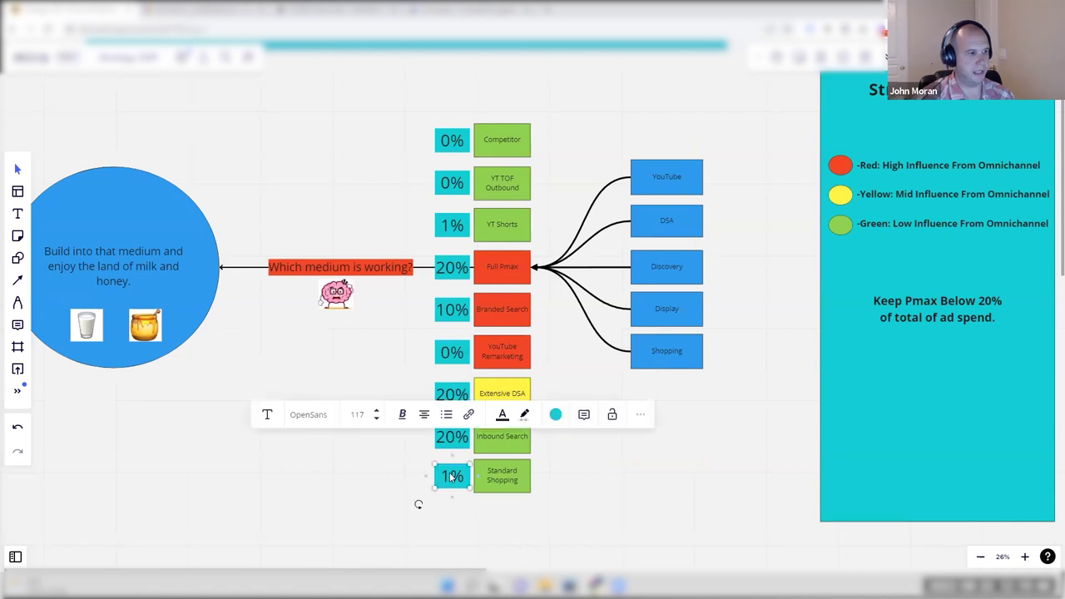
key("BackSpace")
type("20")
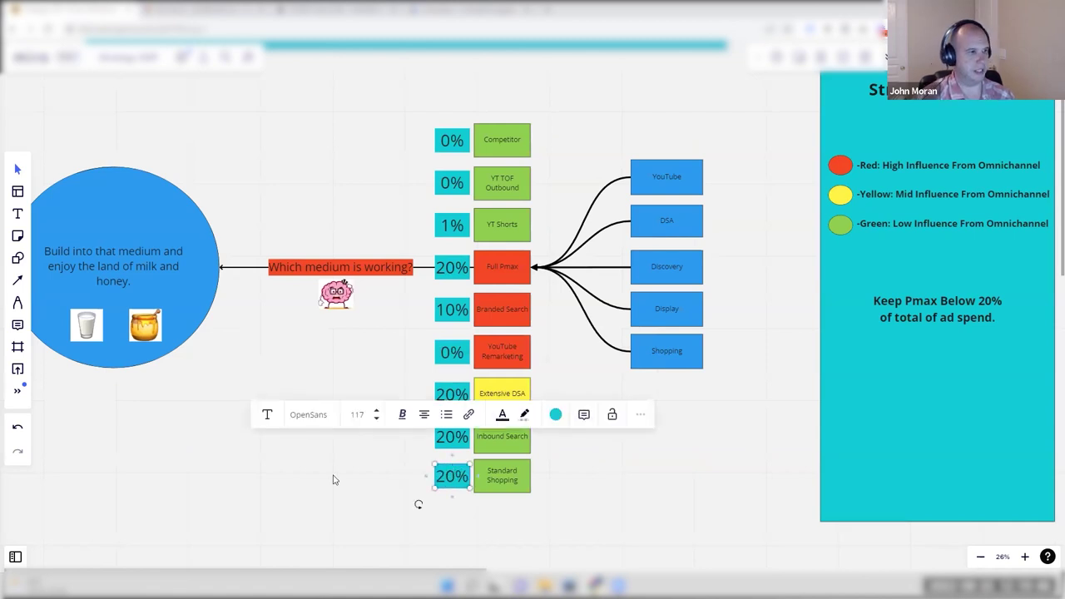